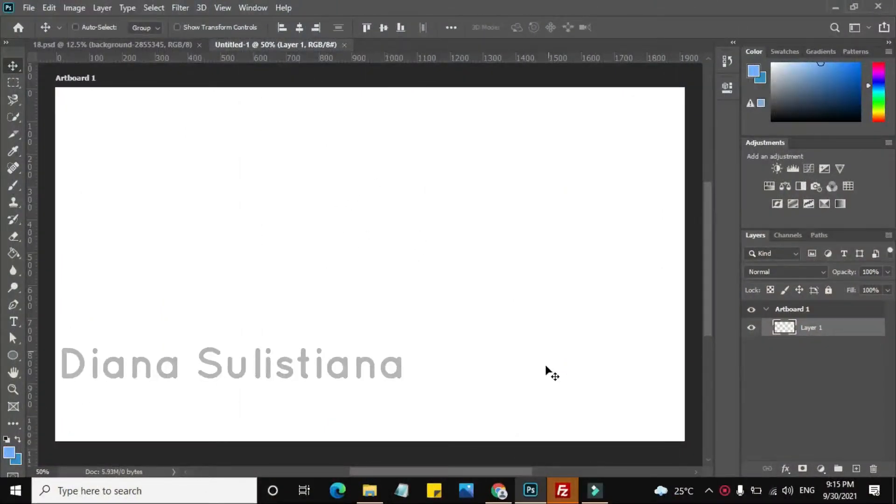
Place the background-2668435 image from the Downloads folder onto the blank artboard in Photoshop
{"action": "left_click", "coordinate": [370, 490]}
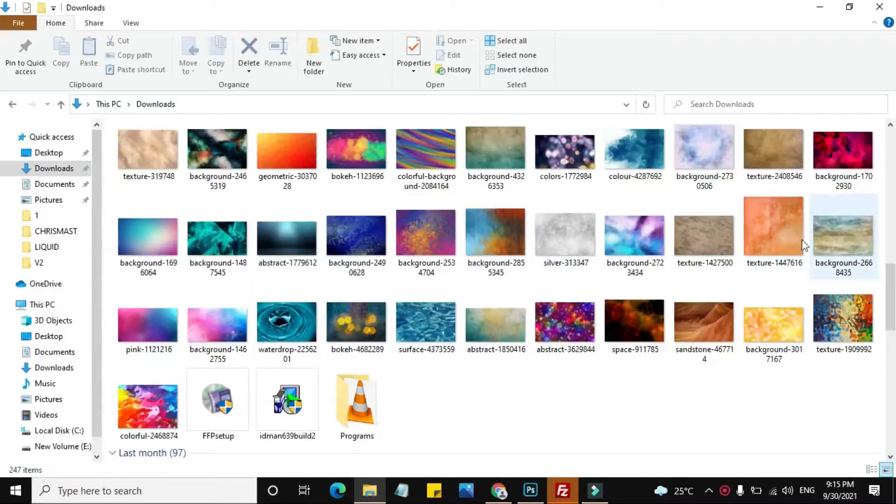
{"action": "left_click", "coordinate": [687, 240]}
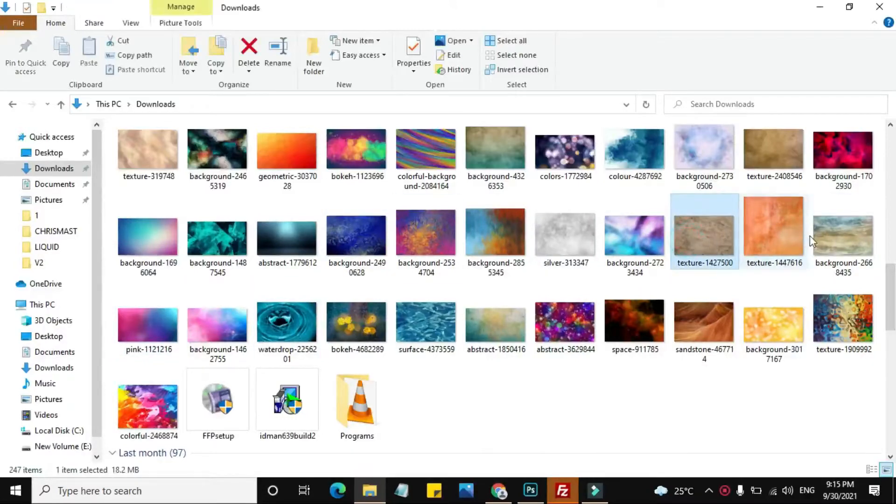
{"action": "left_click", "coordinate": [855, 236]}
{"action": "left_click_drag", "start_coordinate": [855, 236], "coordinate": [308, 246]}
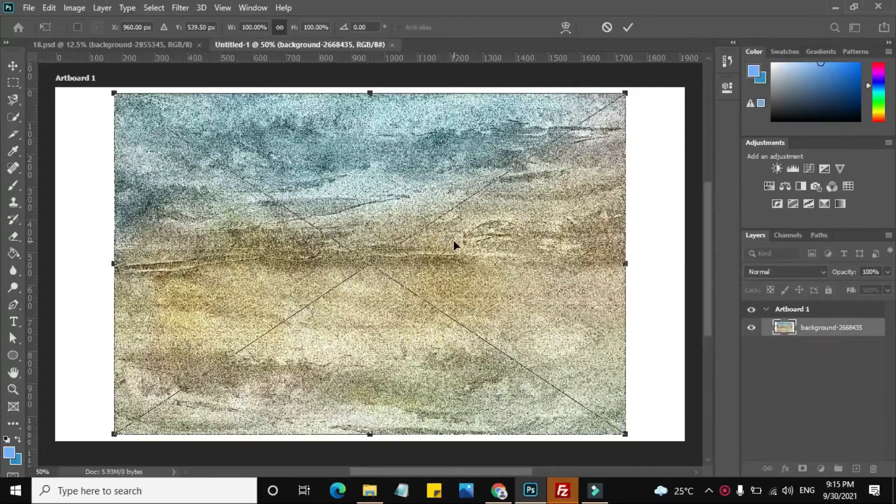
Move the placed image to the artboard's top-left corner and enlarge it to about 128.5% wide and 107.7% high, covering the artboard
{"action": "left_click_drag", "start_coordinate": [454, 243], "coordinate": [400, 242]}
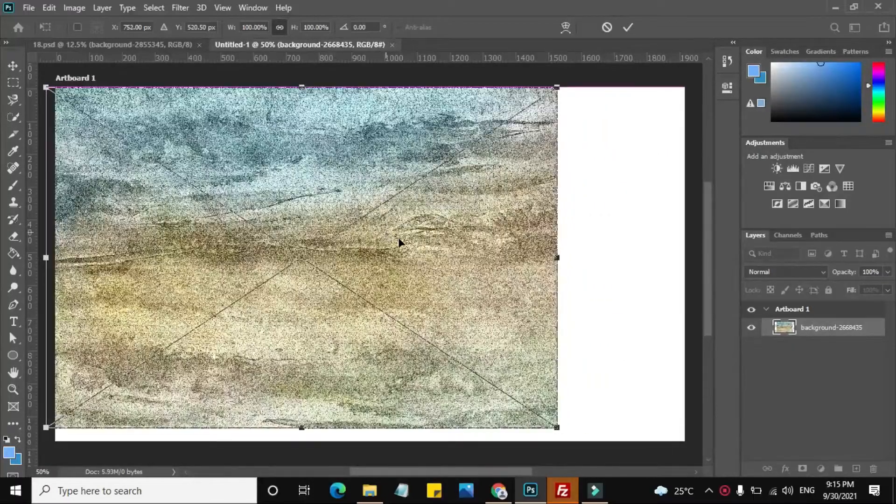
{"action": "scroll", "coordinate": [568, 389], "scroll_direction": "down", "scroll_amount": 2}
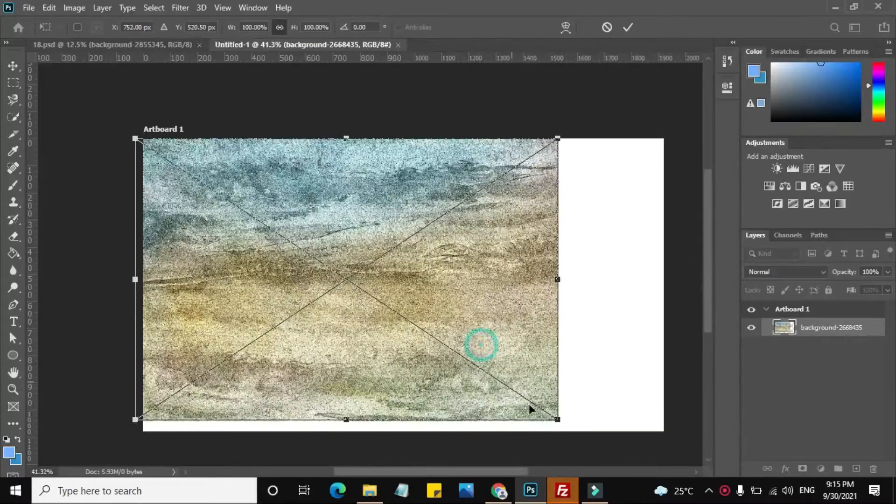
{"action": "left_click_drag", "start_coordinate": [558, 419], "coordinate": [684, 441]}
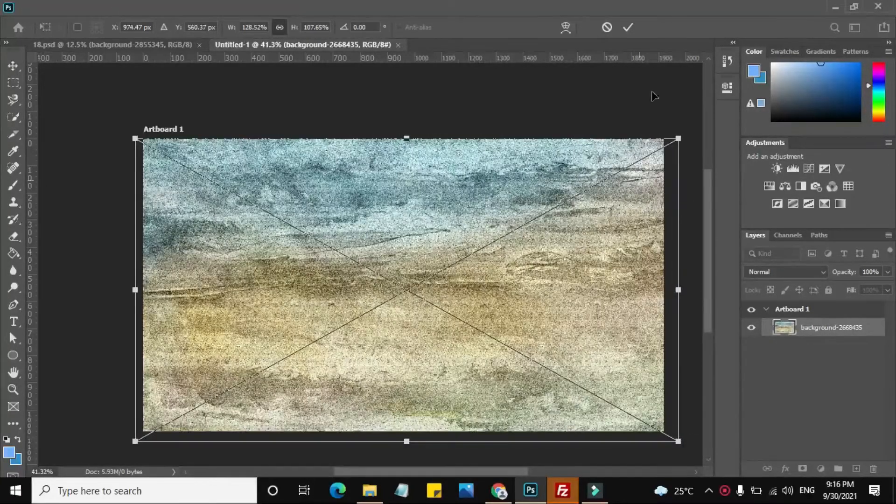
{"action": "left_click", "coordinate": [630, 28]}
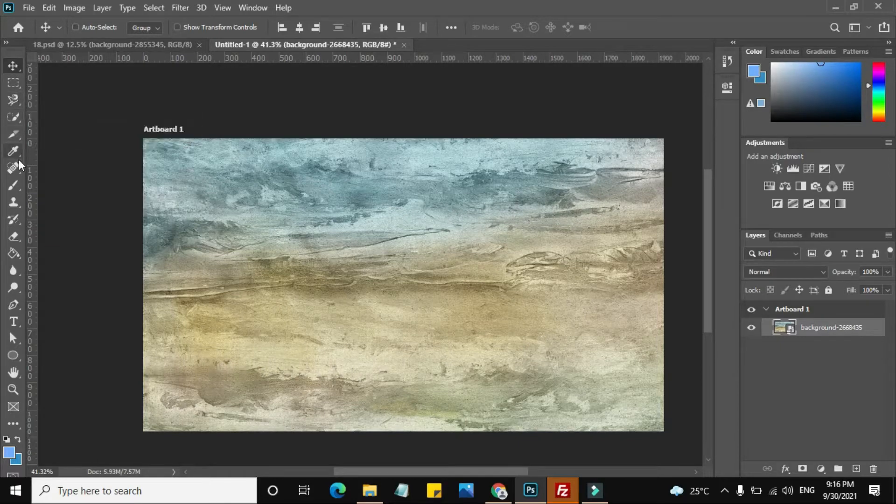
Choose the Brush tool with a white foreground color and rasterize the background-2668435 smart object for painting
{"action": "left_click", "coordinate": [14, 186]}
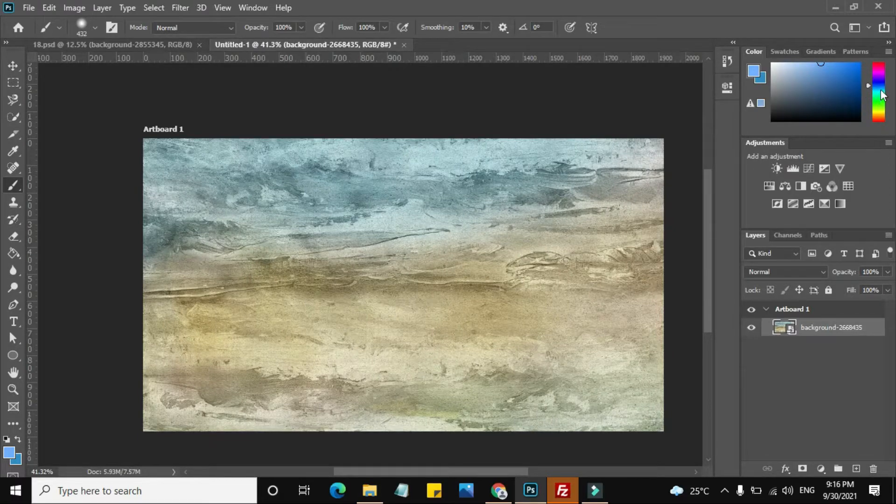
{"action": "left_click_drag", "start_coordinate": [845, 110], "coordinate": [862, 122]}
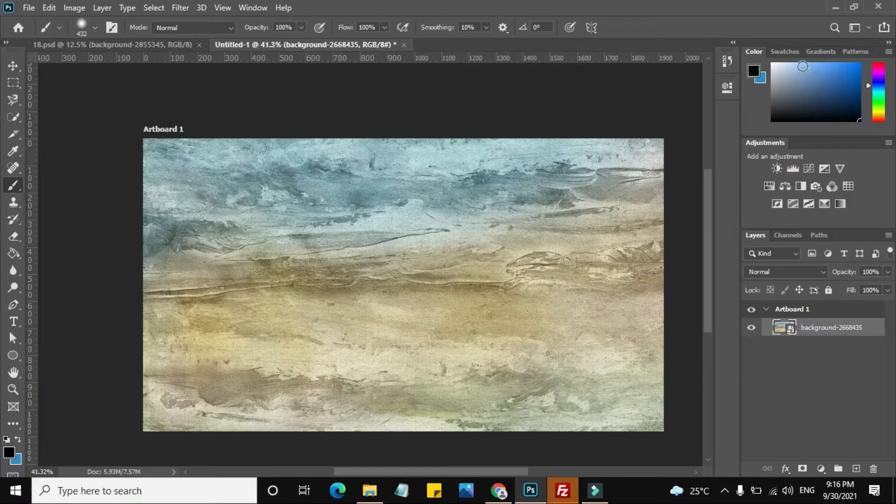
{"action": "left_click_drag", "start_coordinate": [803, 66], "coordinate": [774, 65]}
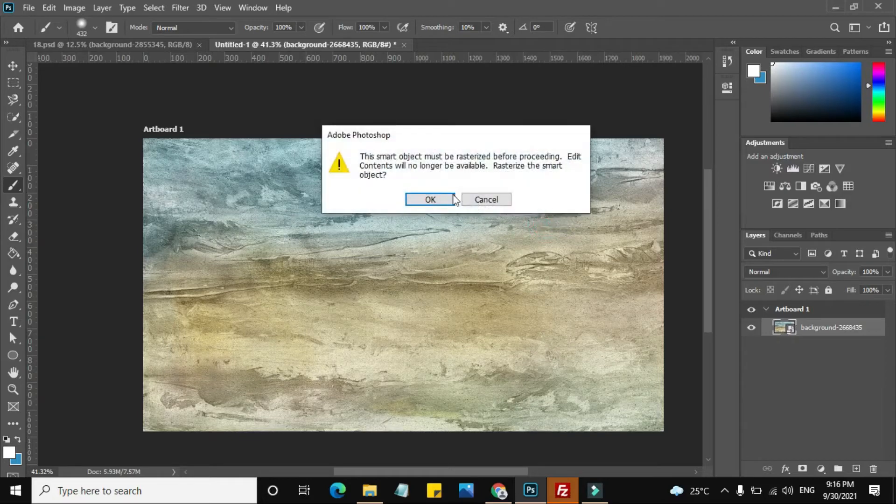
{"action": "left_click", "coordinate": [436, 198]}
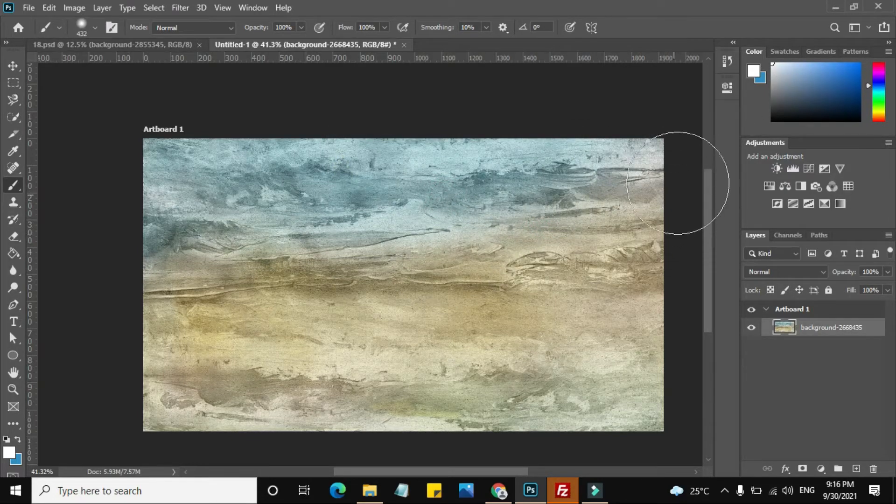
Set the brush size to 50 px and paint two white diagonal strokes crossing the image from corner to corner
{"action": "left_click", "coordinate": [95, 28]}
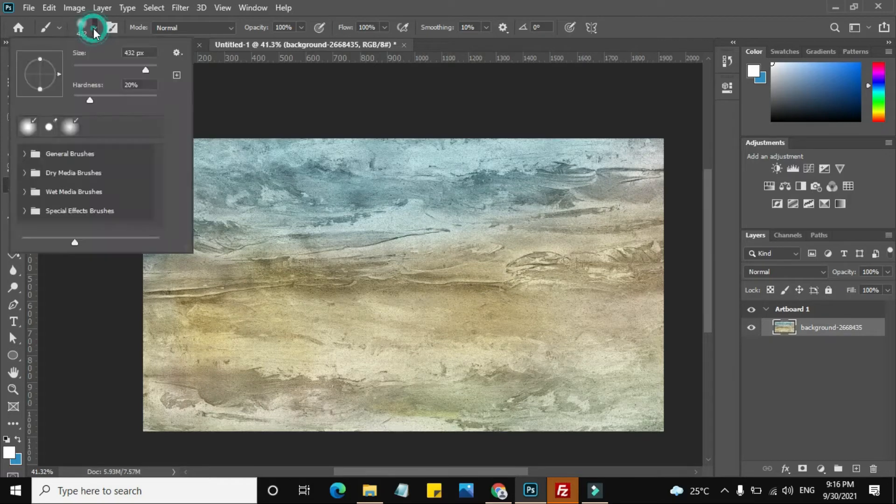
{"action": "left_click_drag", "start_coordinate": [147, 70], "coordinate": [85, 65]}
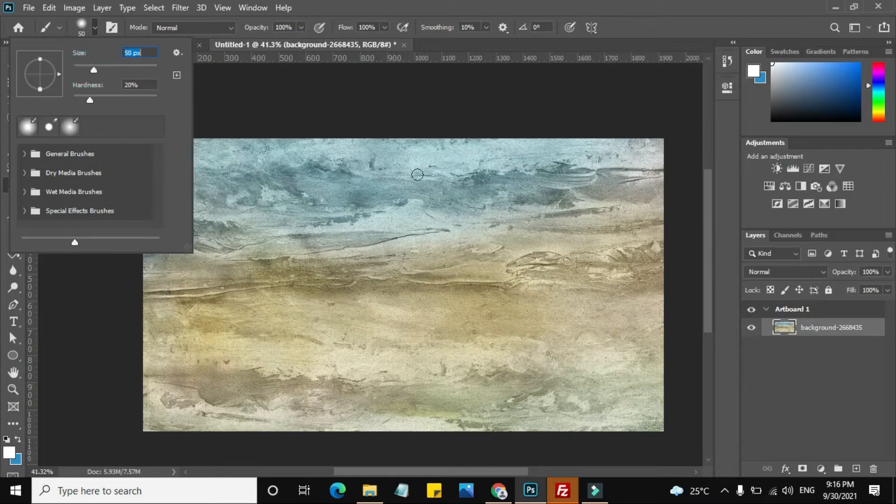
{"action": "left_click", "coordinate": [540, 6]}
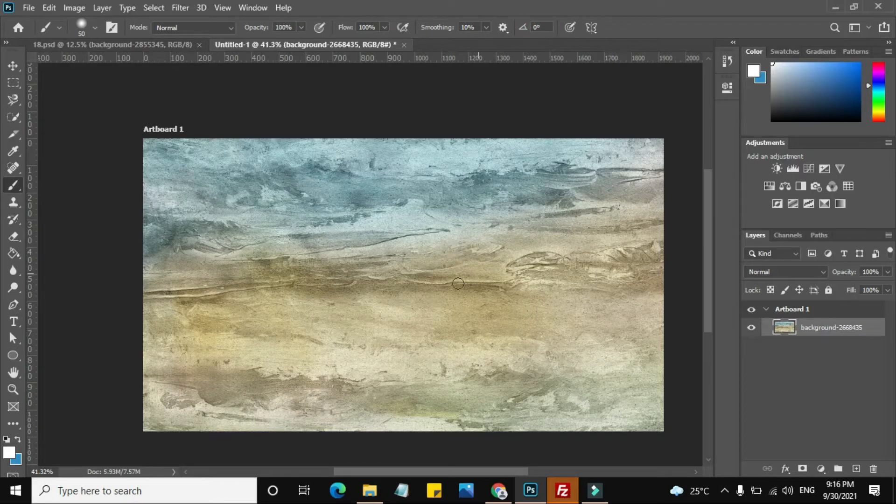
{"action": "mouse_move", "coordinate": [653, 151]}
{"action": "left_mouse_down"}
{"action": "mouse_move", "coordinate": [427, 306]}
{"action": "mouse_move", "coordinate": [270, 381]}
{"action": "mouse_move", "coordinate": [140, 425]}
{"action": "left_mouse_up"}
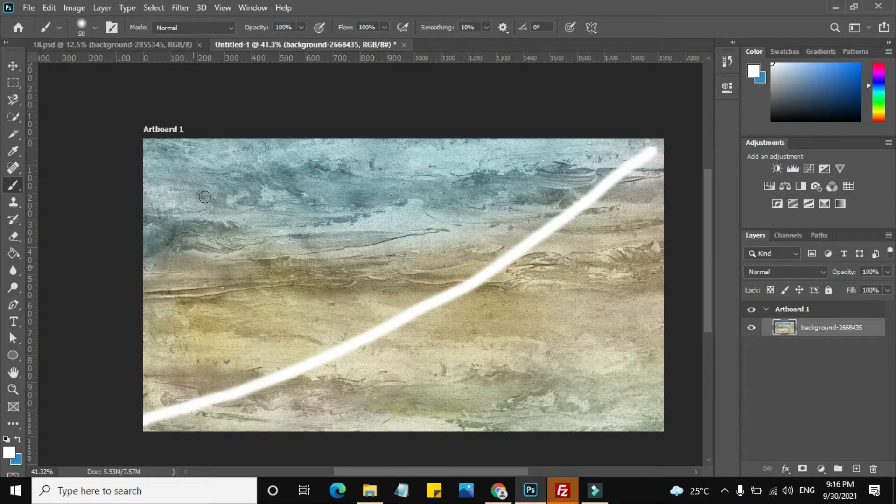
{"action": "mouse_move", "coordinate": [160, 157]}
{"action": "left_mouse_down"}
{"action": "mouse_move", "coordinate": [408, 310]}
{"action": "mouse_move", "coordinate": [652, 439]}
{"action": "left_mouse_up"}
{"action": "left_click", "coordinate": [12, 66]}
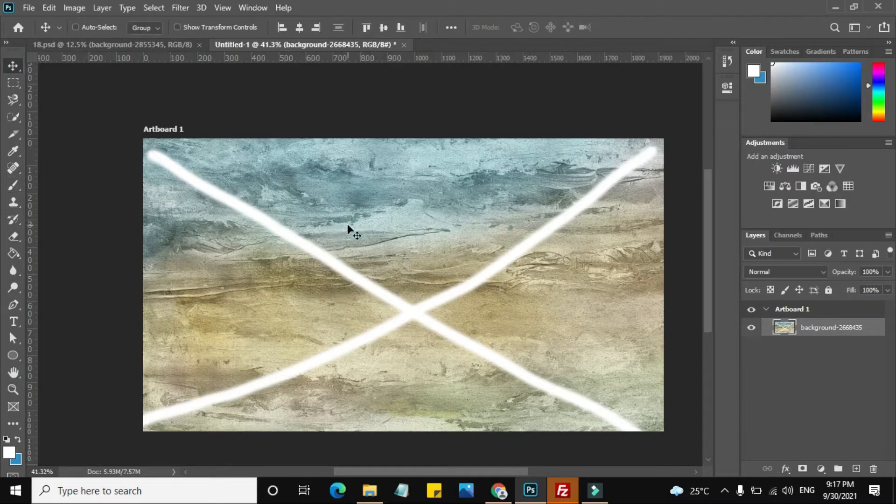
Open the Liquify filter and set its Twirl tool to size 507, density 100 and rate 100
{"action": "left_click", "coordinate": [182, 9]}
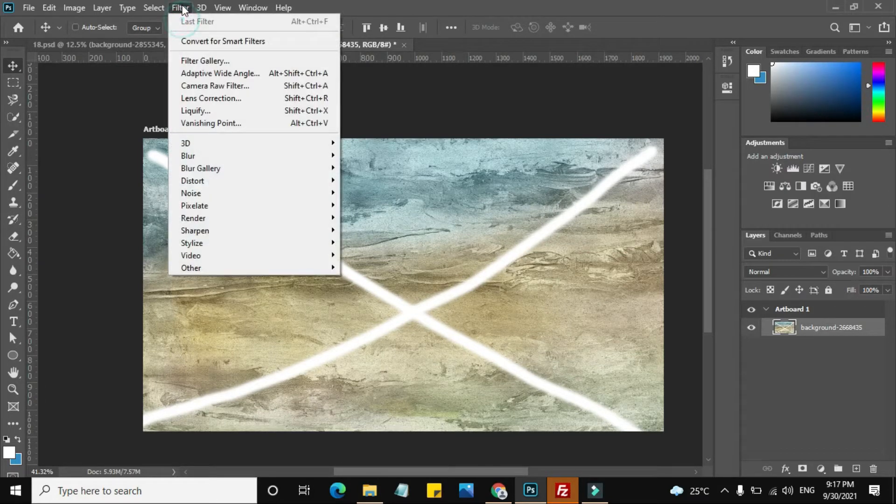
{"action": "left_click", "coordinate": [223, 112]}
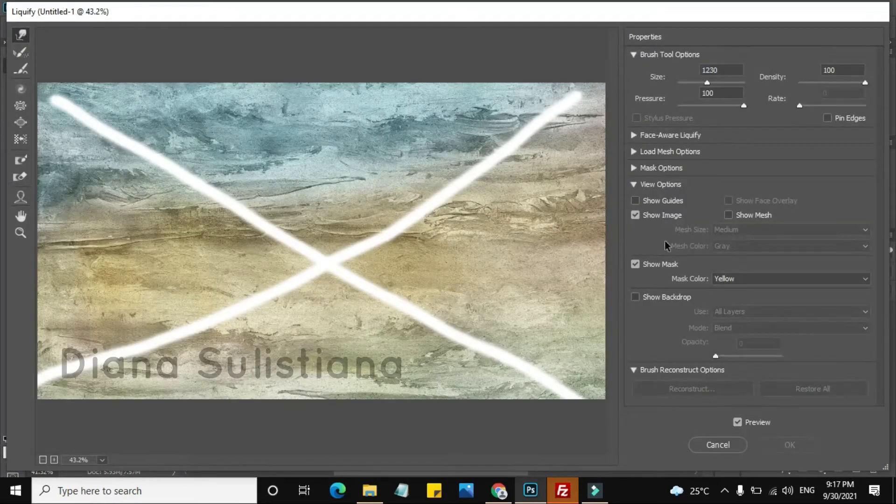
{"action": "left_click", "coordinate": [20, 89]}
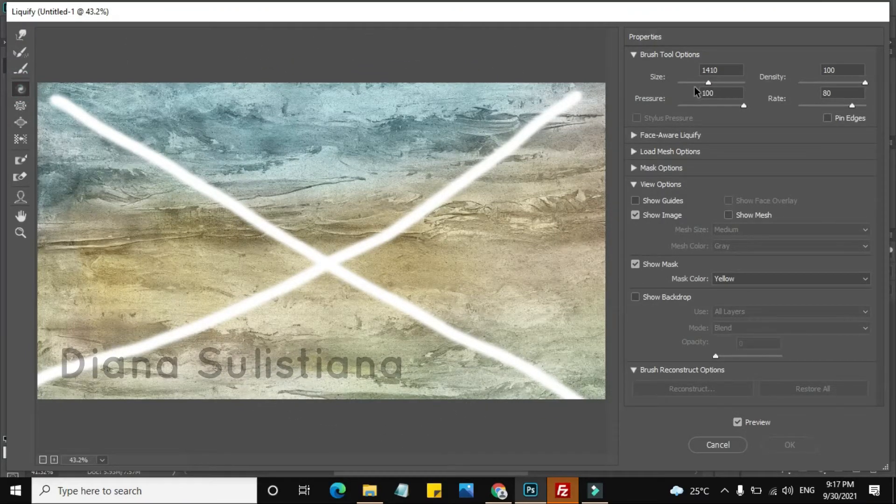
{"action": "left_click_drag", "start_coordinate": [708, 83], "coordinate": [691, 82]}
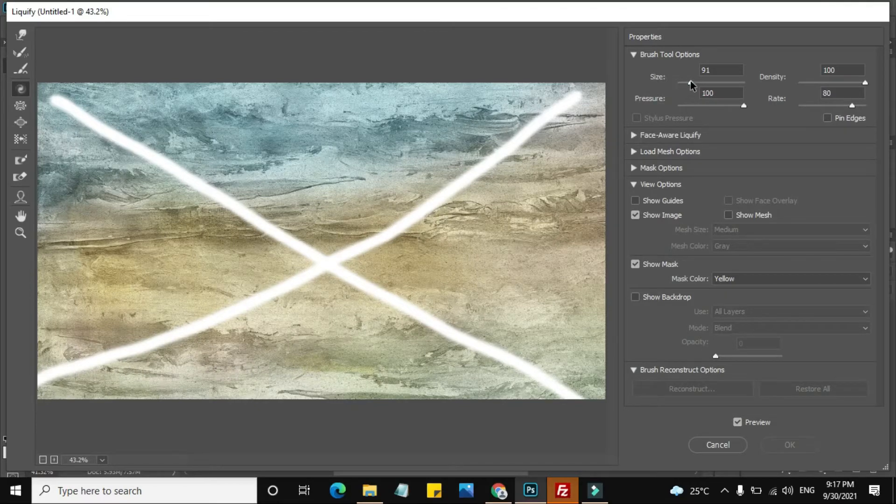
{"action": "left_click_drag", "start_coordinate": [691, 82], "coordinate": [697, 82]}
{"action": "left_click_drag", "start_coordinate": [745, 108], "coordinate": [678, 108]}
{"action": "left_click", "coordinate": [680, 108]}
{"action": "left_click", "coordinate": [866, 83]}
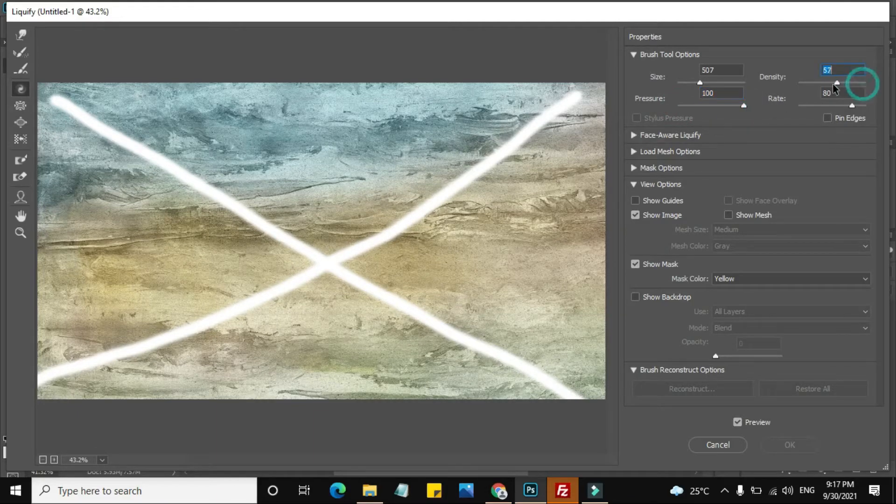
{"action": "left_click_drag", "start_coordinate": [853, 106], "coordinate": [868, 106]}
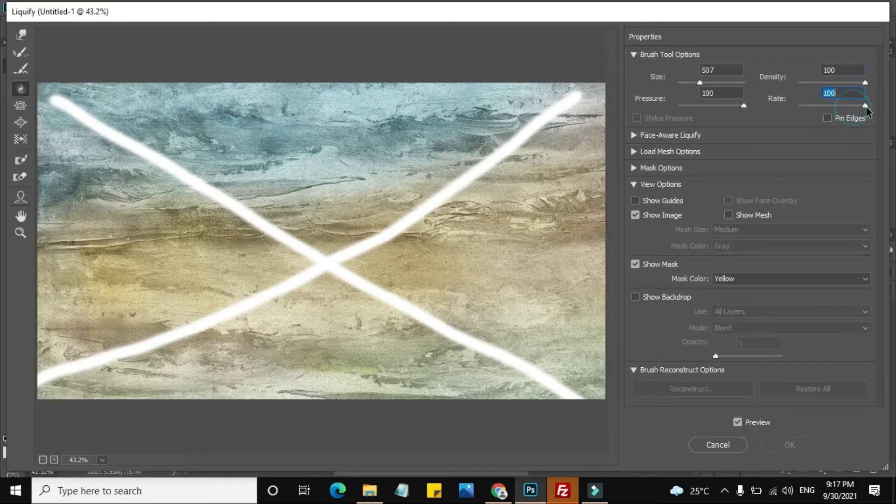
Try twirling the center of the white cross and parts of its four arms
{"action": "left_click", "coordinate": [340, 246]}
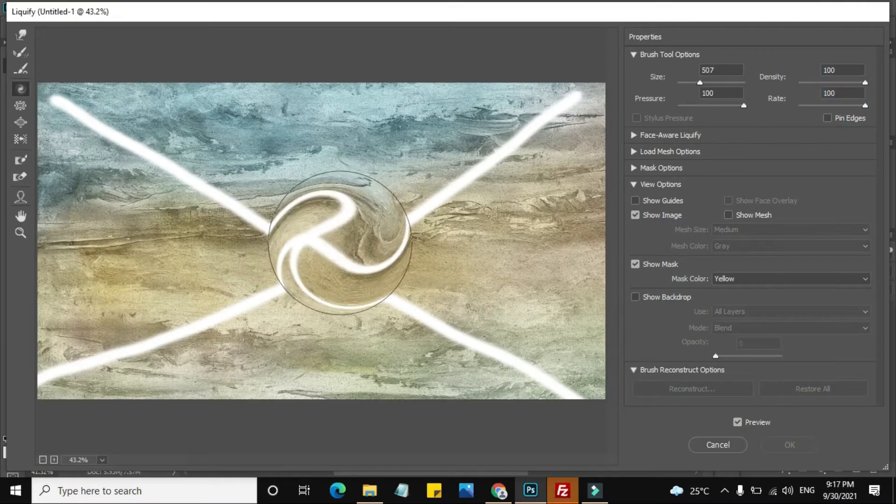
{"action": "left_click", "coordinate": [436, 217]}
{"action": "mouse_move", "coordinate": [488, 197]}
{"action": "left_mouse_down"}
{"action": "mouse_move", "coordinate": [511, 180]}
{"action": "mouse_move", "coordinate": [516, 161]}
{"action": "mouse_move", "coordinate": [516, 200]}
{"action": "left_mouse_up"}
{"action": "mouse_move", "coordinate": [301, 218]}
{"action": "left_mouse_down"}
{"action": "mouse_move", "coordinate": [286, 226]}
{"action": "mouse_move", "coordinate": [200, 206]}
{"action": "mouse_move", "coordinate": [204, 224]}
{"action": "left_mouse_up"}
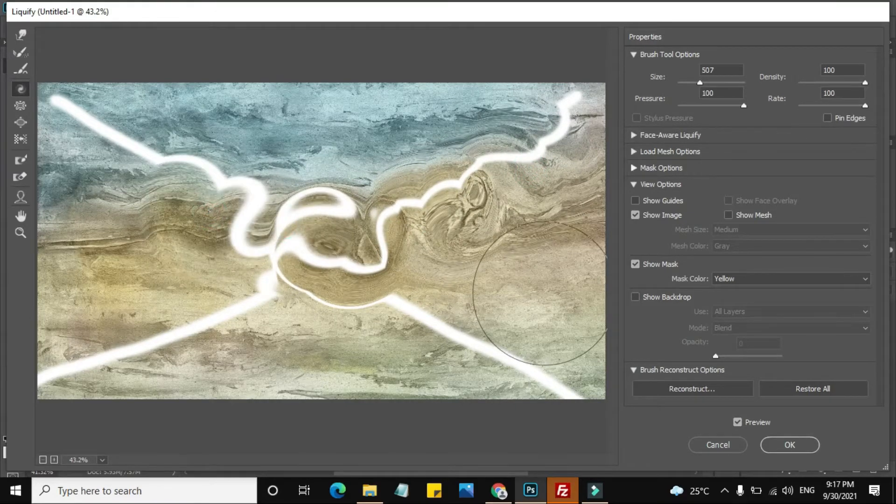
{"action": "left_click", "coordinate": [280, 286]}
{"action": "left_click", "coordinate": [414, 302]}
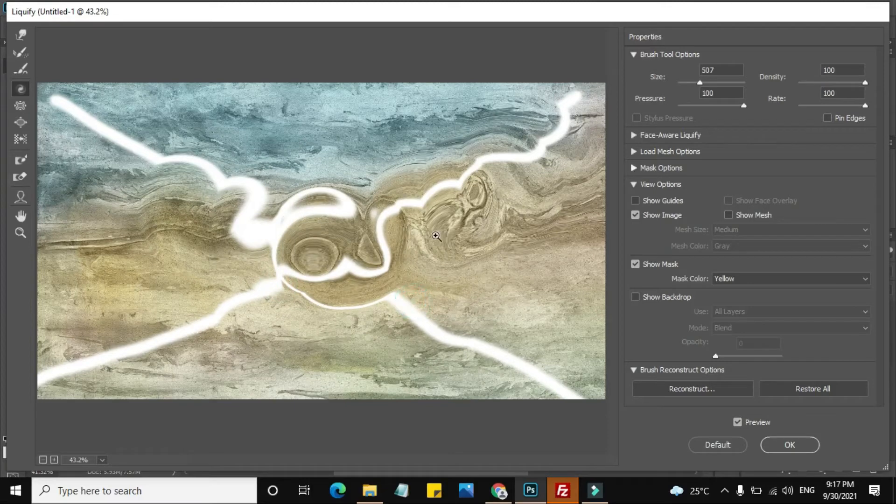
Undo all the twirl distortions made to the white cross
{"action": "key", "text": "ctrl+alt+z"}
{"action": "key", "text": "ctrl+alt+z"}
{"action": "key", "text": "ctrl+alt+z"}
{"action": "key", "text": "ctrl+alt+z"}
{"action": "key", "text": "ctrl+alt+z"}
{"action": "key", "text": "ctrl+alt+z"}
{"action": "key", "text": "ctrl+alt+z"}
{"action": "key", "text": "ctrl+alt+z"}
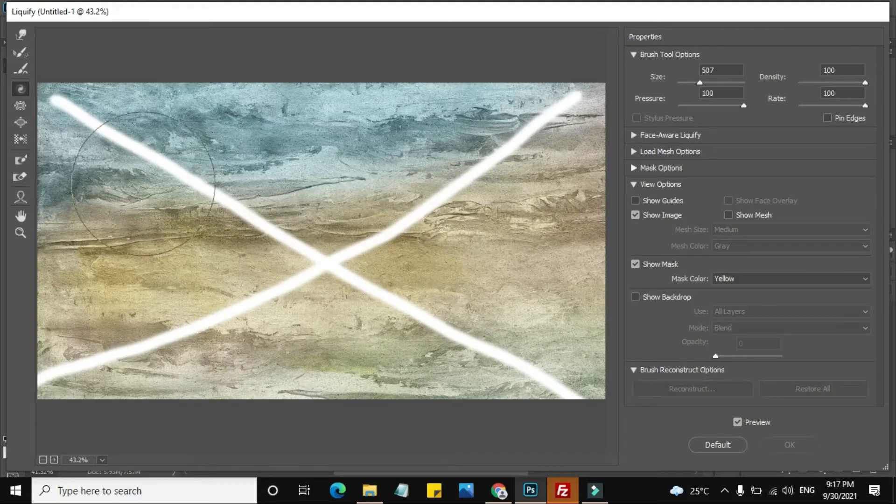
Twirl along all four arms of the white cross to bend them into wavy lines
{"action": "mouse_move", "coordinate": [102, 125]}
{"action": "left_mouse_down"}
{"action": "mouse_move", "coordinate": [134, 162]}
{"action": "mouse_move", "coordinate": [202, 199]}
{"action": "mouse_move", "coordinate": [300, 234]}
{"action": "mouse_move", "coordinate": [397, 236]}
{"action": "mouse_move", "coordinate": [444, 201]}
{"action": "mouse_move", "coordinate": [451, 176]}
{"action": "mouse_move", "coordinate": [530, 145]}
{"action": "left_mouse_up"}
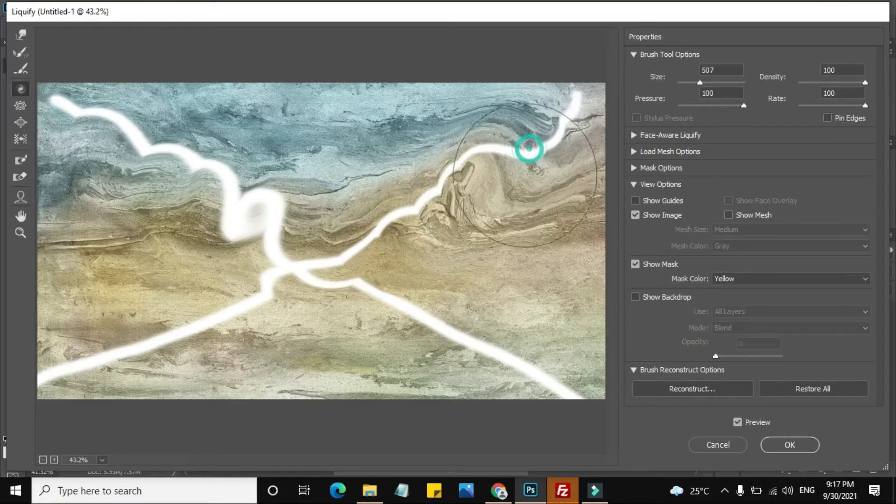
{"action": "mouse_move", "coordinate": [425, 280]}
{"action": "left_mouse_down"}
{"action": "mouse_move", "coordinate": [387, 286]}
{"action": "mouse_move", "coordinate": [517, 340]}
{"action": "left_mouse_up"}
{"action": "mouse_move", "coordinate": [339, 325]}
{"action": "left_mouse_down"}
{"action": "mouse_move", "coordinate": [276, 305]}
{"action": "mouse_move", "coordinate": [181, 324]}
{"action": "mouse_move", "coordinate": [127, 384]}
{"action": "mouse_move", "coordinate": [85, 354]}
{"action": "left_mouse_up"}
{"action": "left_click", "coordinate": [85, 354]}
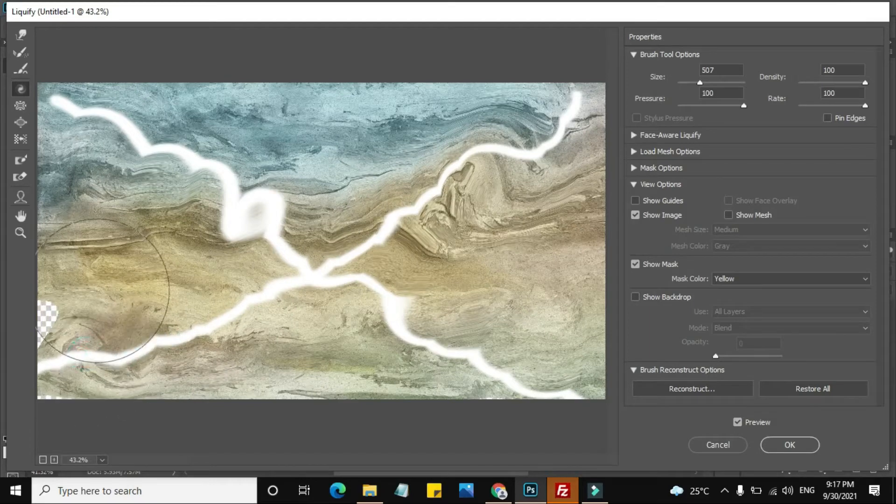
Twirl the upper-left arm, the crossing point, the lower-right arm and the upper-right end of the white lines further
{"action": "left_click", "coordinate": [110, 154]}
{"action": "left_click", "coordinate": [100, 135]}
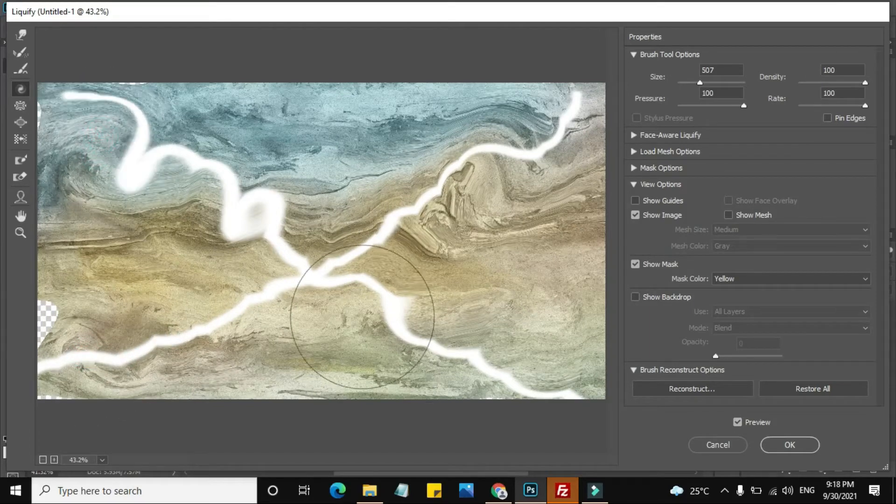
{"action": "left_click", "coordinate": [350, 290]}
{"action": "left_click", "coordinate": [525, 359]}
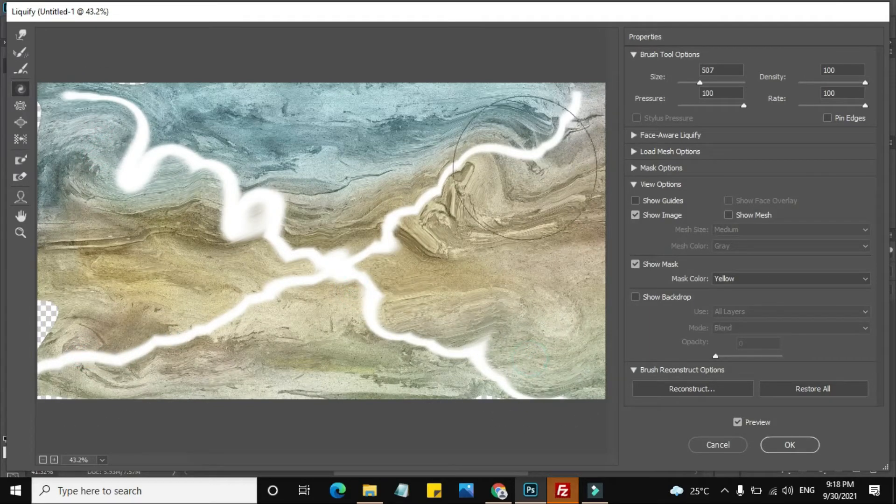
{"action": "mouse_move", "coordinate": [541, 150]}
{"action": "left_mouse_down"}
{"action": "mouse_move", "coordinate": [541, 130]}
{"action": "mouse_move", "coordinate": [537, 154]}
{"action": "left_mouse_up"}
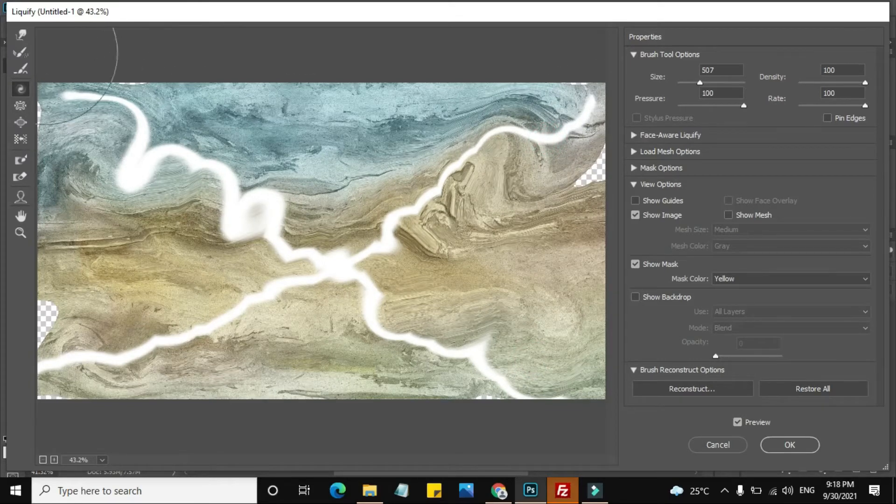
With the Reconstruct tool at size 378, restore the image's upper-right edge to fill the transparent gap
{"action": "left_click", "coordinate": [20, 52]}
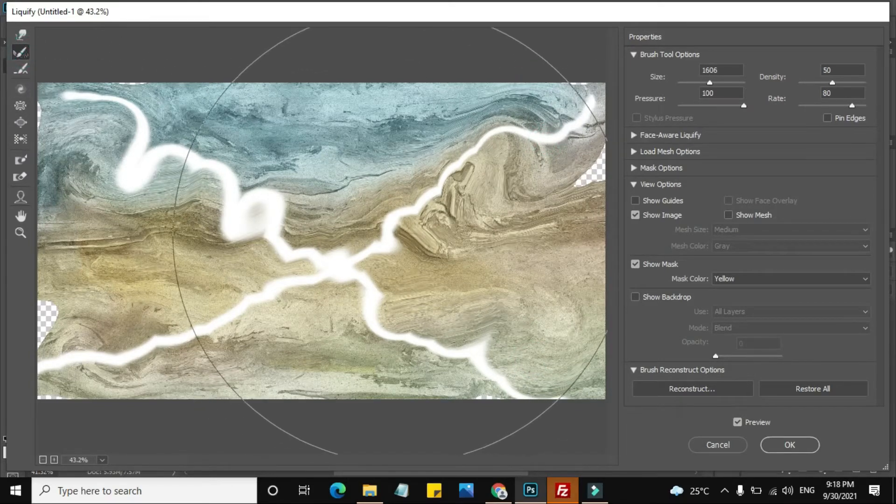
{"action": "left_click_drag", "start_coordinate": [705, 84], "coordinate": [698, 84]}
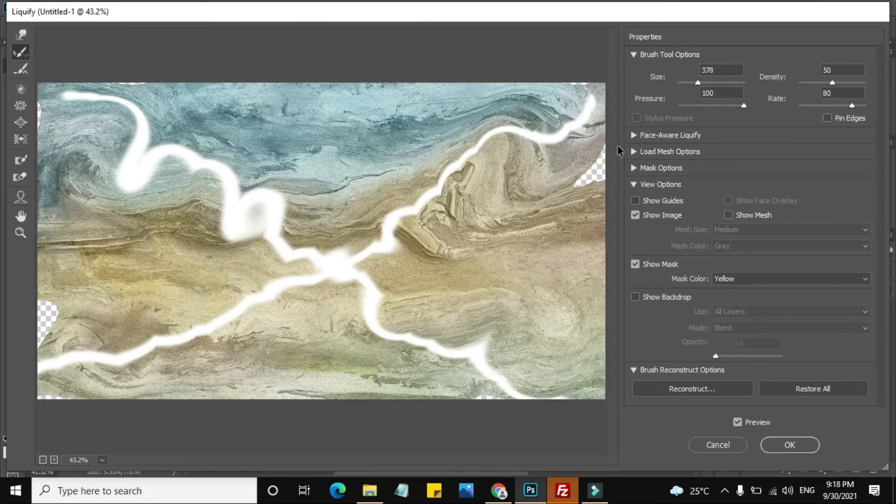
{"action": "mouse_move", "coordinate": [530, 174]}
{"action": "left_mouse_down"}
{"action": "mouse_move", "coordinate": [557, 183]}
{"action": "mouse_move", "coordinate": [590, 166]}
{"action": "mouse_move", "coordinate": [567, 118]}
{"action": "mouse_move", "coordinate": [574, 79]}
{"action": "left_mouse_up"}
{"action": "left_click_drag", "start_coordinate": [587, 152], "coordinate": [596, 157]}
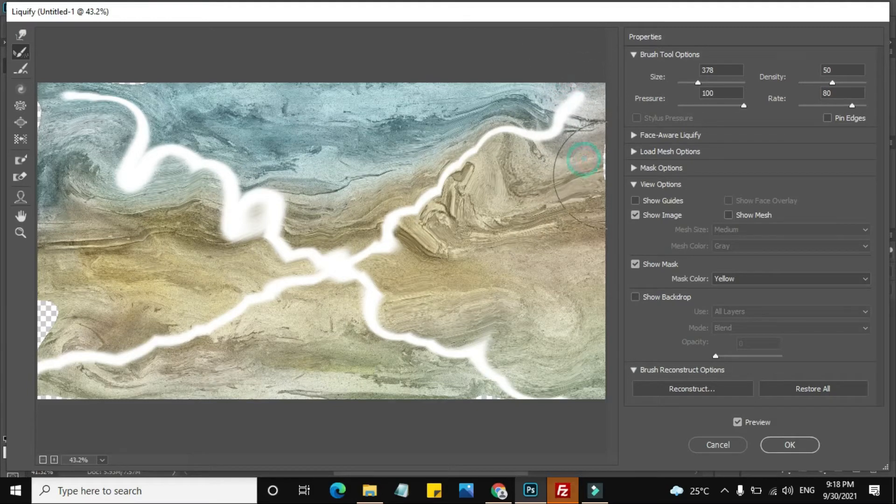
{"action": "left_click", "coordinate": [617, 164]}
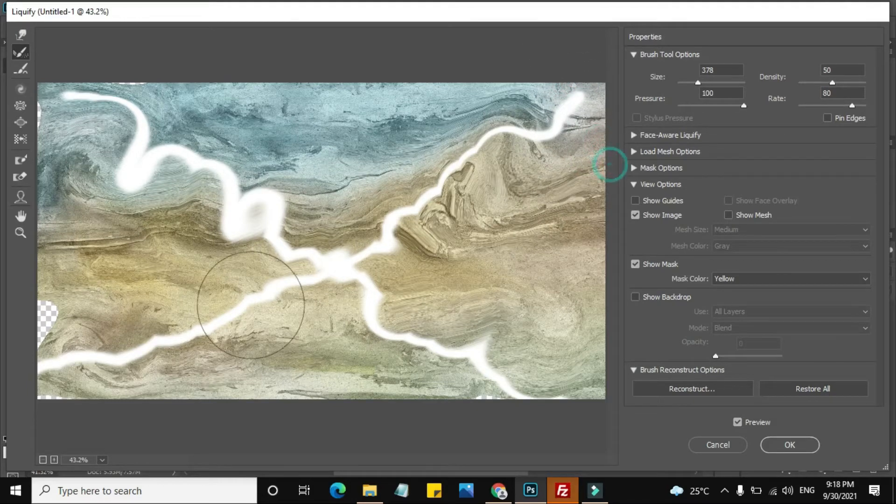
Reconstruct the creased texture beside the middle of the upper-right white arm to smooth out its folds
{"action": "left_click", "coordinate": [247, 306]}
{"action": "left_click", "coordinate": [440, 236]}
{"action": "left_click", "coordinate": [464, 214]}
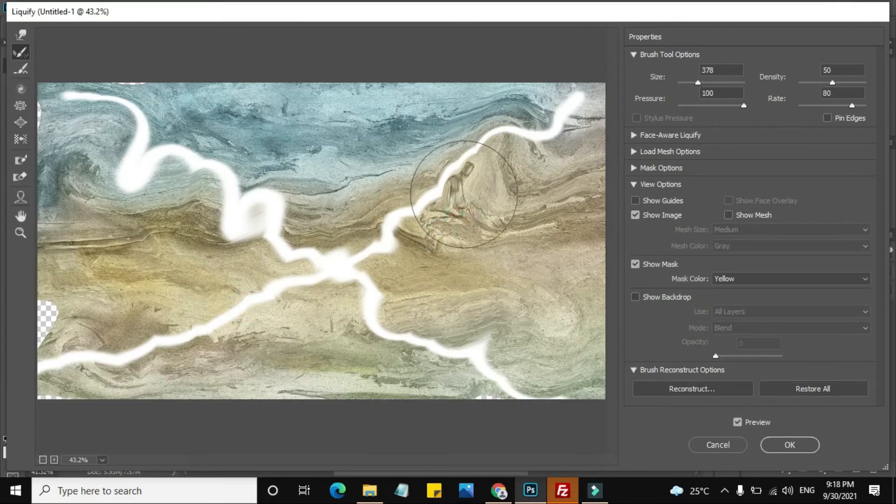
{"action": "left_click_drag", "start_coordinate": [466, 193], "coordinate": [476, 198]}
{"action": "left_click", "coordinate": [486, 228]}
{"action": "left_click", "coordinate": [446, 223]}
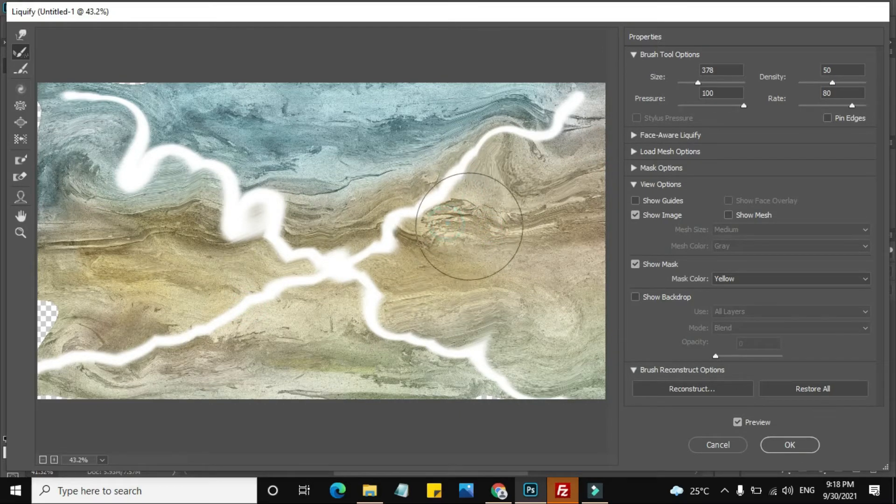
{"action": "left_click", "coordinate": [476, 225]}
{"action": "left_click", "coordinate": [504, 224]}
{"action": "left_click", "coordinate": [454, 222]}
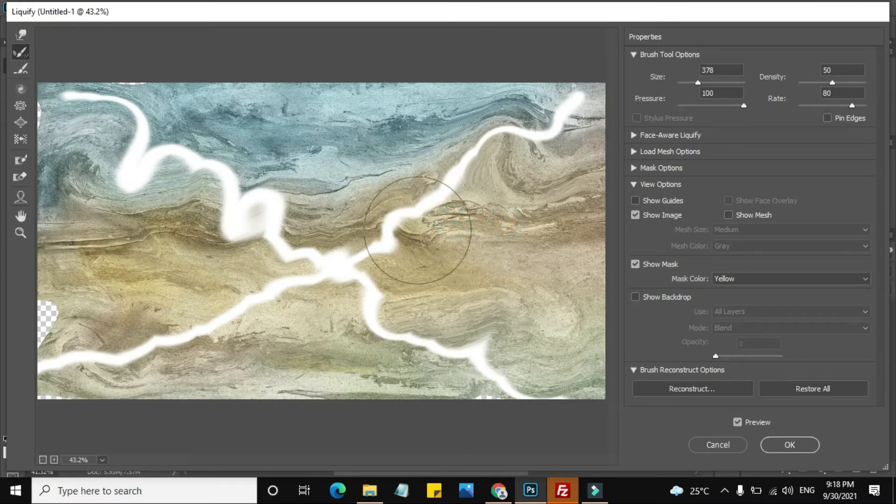
{"action": "left_click", "coordinate": [406, 233]}
Reconstruct the image's bottom edge near the lower-right arm and the lower part of its left edge to fill the transparent gaps
{"action": "left_click", "coordinate": [495, 397]}
{"action": "left_click", "coordinate": [475, 390]}
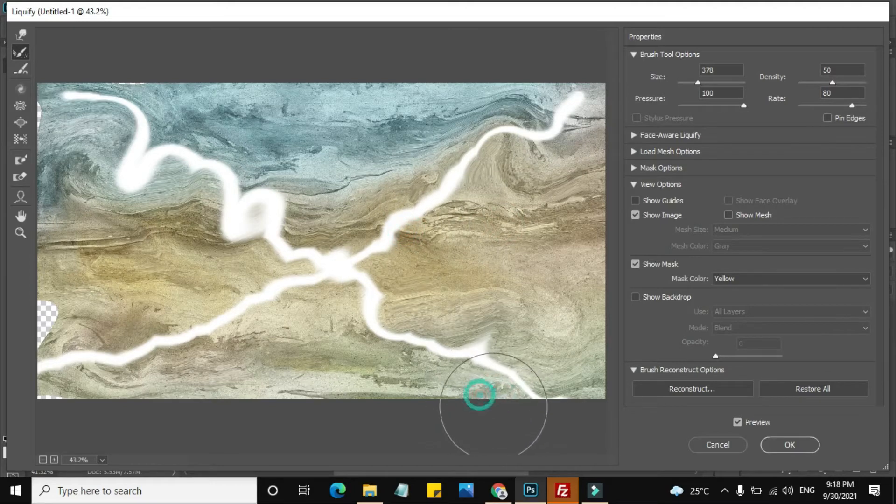
{"action": "left_click", "coordinate": [71, 318]}
{"action": "left_click", "coordinate": [78, 322]}
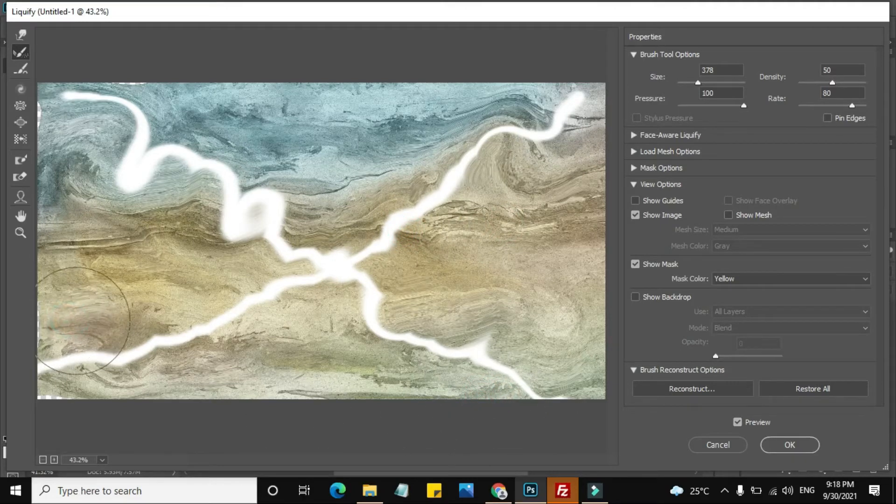
{"action": "left_click", "coordinate": [50, 352]}
{"action": "left_click", "coordinate": [88, 394]}
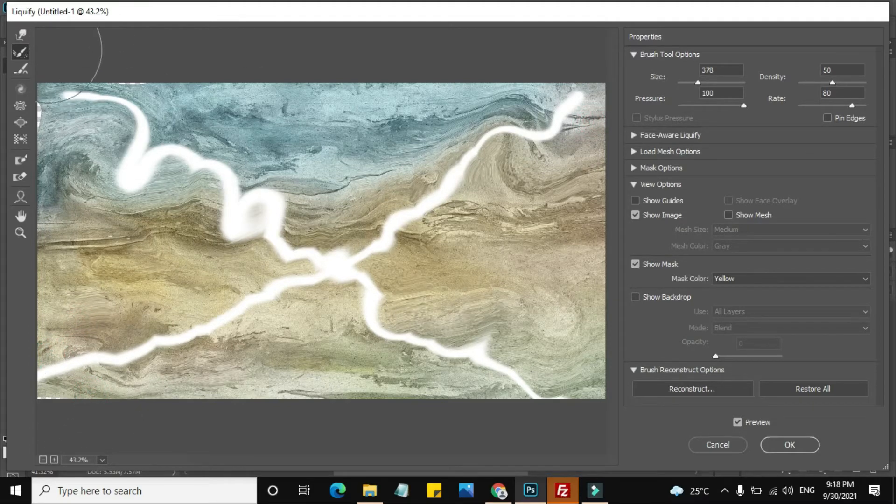
With the Forward Warp tool at size 378, push all four white arms and their crossing into broad, flowing shapes
{"action": "left_click", "coordinate": [20, 34]}
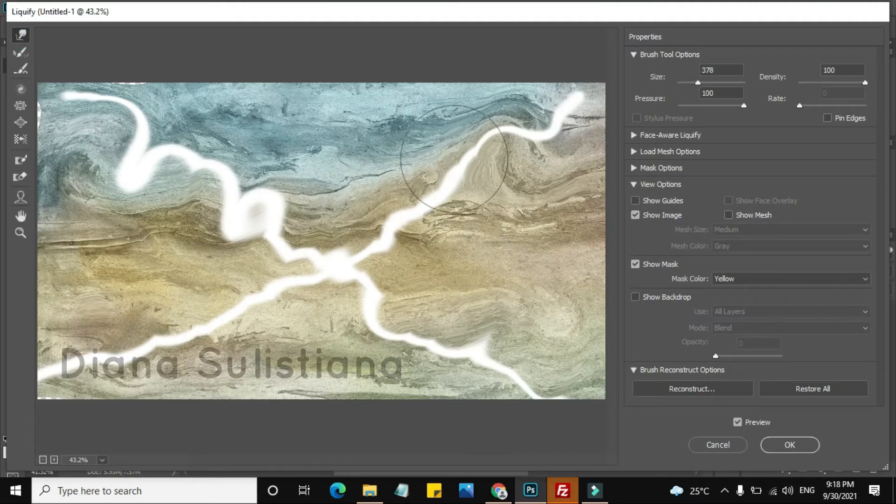
{"action": "mouse_move", "coordinate": [379, 208]}
{"action": "left_mouse_down"}
{"action": "mouse_move", "coordinate": [440, 196]}
{"action": "mouse_move", "coordinate": [452, 181]}
{"action": "mouse_move", "coordinate": [421, 192]}
{"action": "mouse_move", "coordinate": [445, 147]}
{"action": "mouse_move", "coordinate": [396, 138]}
{"action": "mouse_move", "coordinate": [435, 148]}
{"action": "mouse_move", "coordinate": [581, 116]}
{"action": "mouse_move", "coordinate": [592, 104]}
{"action": "mouse_move", "coordinate": [523, 93]}
{"action": "mouse_move", "coordinate": [547, 102]}
{"action": "mouse_move", "coordinate": [582, 150]}
{"action": "mouse_move", "coordinate": [530, 151]}
{"action": "mouse_move", "coordinate": [399, 210]}
{"action": "mouse_move", "coordinate": [477, 188]}
{"action": "mouse_move", "coordinate": [466, 167]}
{"action": "mouse_move", "coordinate": [517, 147]}
{"action": "mouse_move", "coordinate": [534, 143]}
{"action": "mouse_move", "coordinate": [553, 172]}
{"action": "left_mouse_up"}
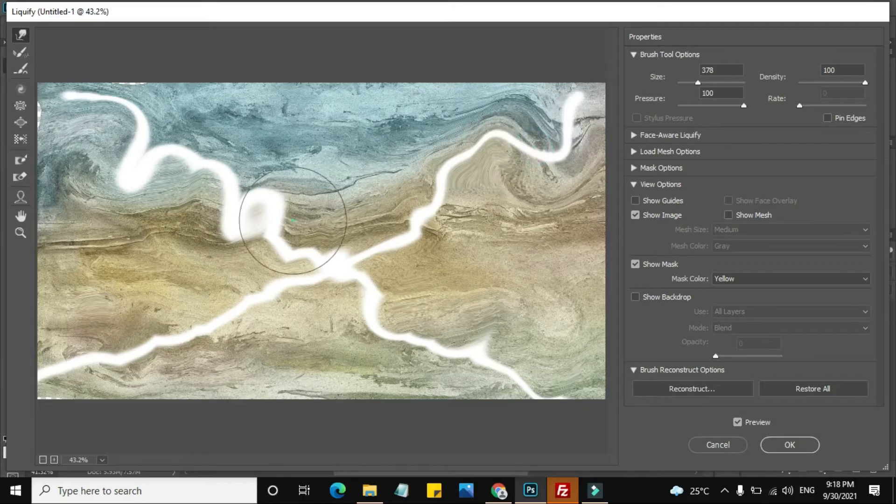
{"action": "mouse_move", "coordinate": [292, 223]}
{"action": "left_mouse_down"}
{"action": "mouse_move", "coordinate": [350, 214]}
{"action": "mouse_move", "coordinate": [278, 206]}
{"action": "mouse_move", "coordinate": [211, 176]}
{"action": "mouse_move", "coordinate": [216, 168]}
{"action": "mouse_move", "coordinate": [138, 180]}
{"action": "mouse_move", "coordinate": [112, 206]}
{"action": "mouse_move", "coordinate": [129, 170]}
{"action": "mouse_move", "coordinate": [116, 134]}
{"action": "mouse_move", "coordinate": [74, 137]}
{"action": "mouse_move", "coordinate": [146, 87]}
{"action": "left_mouse_up"}
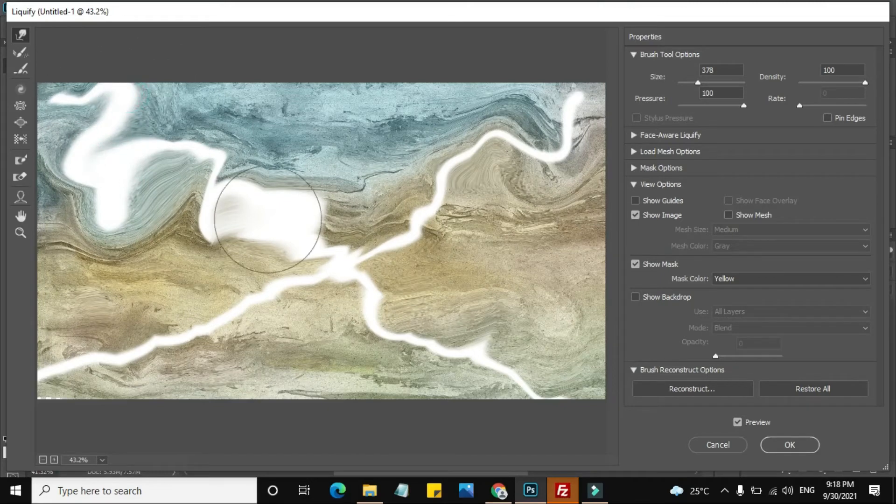
{"action": "left_click_drag", "start_coordinate": [212, 232], "coordinate": [200, 242]}
{"action": "mouse_move", "coordinate": [277, 210]}
{"action": "left_mouse_down"}
{"action": "mouse_move", "coordinate": [315, 200]}
{"action": "mouse_move", "coordinate": [384, 214]}
{"action": "mouse_move", "coordinate": [391, 253]}
{"action": "mouse_move", "coordinate": [362, 242]}
{"action": "mouse_move", "coordinate": [424, 239]}
{"action": "mouse_move", "coordinate": [383, 270]}
{"action": "mouse_move", "coordinate": [368, 268]}
{"action": "mouse_move", "coordinate": [443, 301]}
{"action": "mouse_move", "coordinate": [378, 301]}
{"action": "mouse_move", "coordinate": [337, 284]}
{"action": "mouse_move", "coordinate": [268, 286]}
{"action": "mouse_move", "coordinate": [229, 292]}
{"action": "mouse_move", "coordinate": [267, 309]}
{"action": "mouse_move", "coordinate": [240, 329]}
{"action": "mouse_move", "coordinate": [159, 315]}
{"action": "mouse_move", "coordinate": [256, 311]}
{"action": "mouse_move", "coordinate": [301, 342]}
{"action": "mouse_move", "coordinate": [218, 295]}
{"action": "mouse_move", "coordinate": [270, 296]}
{"action": "mouse_move", "coordinate": [270, 290]}
{"action": "mouse_move", "coordinate": [233, 289]}
{"action": "mouse_move", "coordinate": [227, 311]}
{"action": "mouse_move", "coordinate": [154, 340]}
{"action": "mouse_move", "coordinate": [137, 334]}
{"action": "mouse_move", "coordinate": [178, 373]}
{"action": "mouse_move", "coordinate": [164, 355]}
{"action": "mouse_move", "coordinate": [229, 370]}
{"action": "mouse_move", "coordinate": [159, 312]}
{"action": "mouse_move", "coordinate": [257, 351]}
{"action": "mouse_move", "coordinate": [179, 347]}
{"action": "mouse_move", "coordinate": [183, 330]}
{"action": "mouse_move", "coordinate": [114, 347]}
{"action": "mouse_move", "coordinate": [84, 372]}
{"action": "mouse_move", "coordinate": [81, 464]}
{"action": "mouse_move", "coordinate": [97, 390]}
{"action": "mouse_move", "coordinate": [94, 331]}
{"action": "mouse_move", "coordinate": [68, 385]}
{"action": "mouse_move", "coordinate": [57, 330]}
{"action": "mouse_move", "coordinate": [92, 420]}
{"action": "mouse_move", "coordinate": [134, 393]}
{"action": "mouse_move", "coordinate": [136, 408]}
{"action": "mouse_move", "coordinate": [505, 405]}
{"action": "mouse_move", "coordinate": [445, 376]}
{"action": "mouse_move", "coordinate": [557, 328]}
{"action": "mouse_move", "coordinate": [558, 339]}
{"action": "mouse_move", "coordinate": [489, 396]}
{"action": "mouse_move", "coordinate": [546, 390]}
{"action": "mouse_move", "coordinate": [356, 400]}
{"action": "mouse_move", "coordinate": [376, 411]}
{"action": "mouse_move", "coordinate": [315, 415]}
{"action": "mouse_move", "coordinate": [574, 360]}
{"action": "left_mouse_up"}
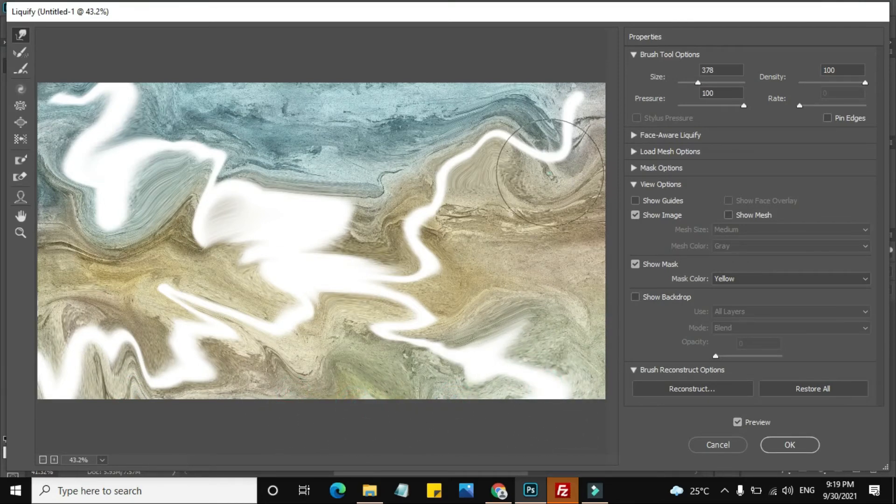
Warp the white line's upper-right end out to the canvas edge and stretch the image's upper-left edge outward over the transparent gap
{"action": "mouse_move", "coordinate": [550, 173]}
{"action": "left_mouse_down"}
{"action": "mouse_move", "coordinate": [556, 199]}
{"action": "mouse_move", "coordinate": [555, 150]}
{"action": "mouse_move", "coordinate": [575, 98]}
{"action": "mouse_move", "coordinate": [566, 107]}
{"action": "mouse_move", "coordinate": [576, 70]}
{"action": "left_mouse_up"}
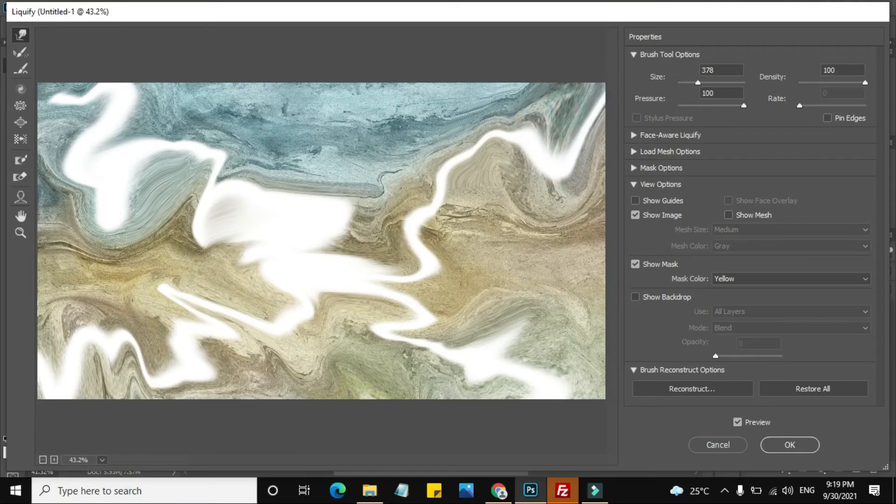
{"action": "mouse_move", "coordinate": [585, 120]}
{"action": "left_mouse_down"}
{"action": "mouse_move", "coordinate": [576, 96]}
{"action": "mouse_move", "coordinate": [544, 111]}
{"action": "mouse_move", "coordinate": [602, 112]}
{"action": "left_mouse_up"}
{"action": "mouse_move", "coordinate": [583, 144]}
{"action": "left_mouse_down"}
{"action": "mouse_move", "coordinate": [525, 111]}
{"action": "mouse_move", "coordinate": [518, 120]}
{"action": "mouse_move", "coordinate": [502, 66]}
{"action": "mouse_move", "coordinate": [579, 82]}
{"action": "left_mouse_up"}
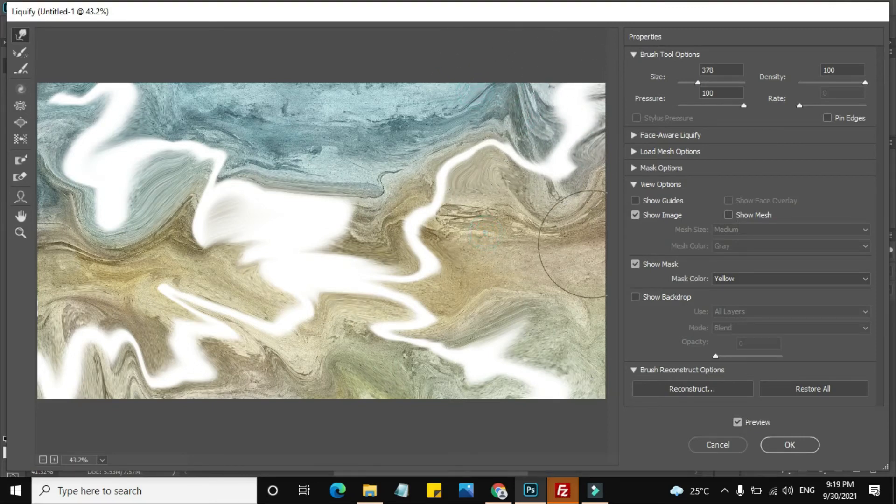
{"action": "left_click", "coordinate": [636, 265]}
{"action": "left_click", "coordinate": [635, 264]}
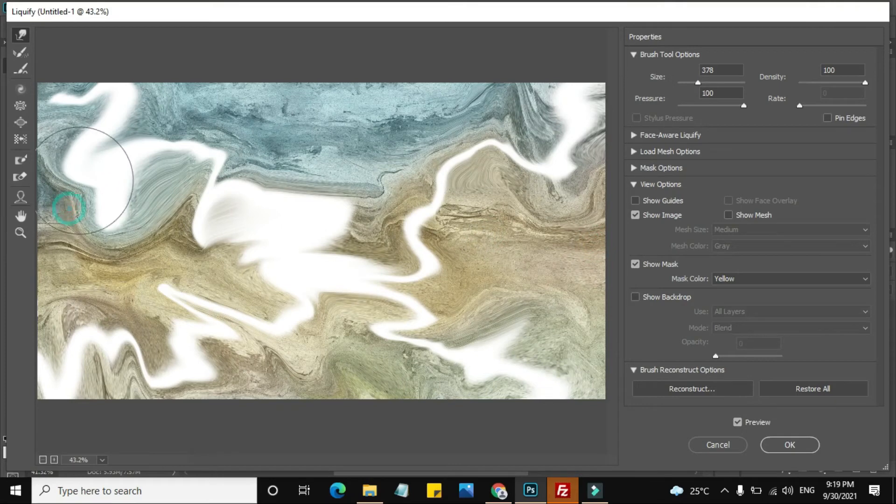
{"action": "left_click_drag", "start_coordinate": [84, 180], "coordinate": [44, 58]}
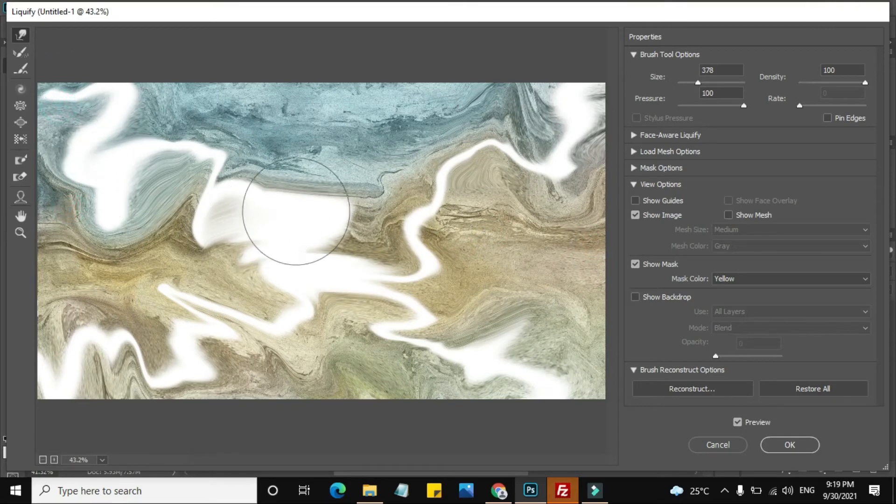
Keep the reconstruction amount at 100 and apply the Liquify distortion to the background layer
{"action": "left_click", "coordinate": [699, 389]}
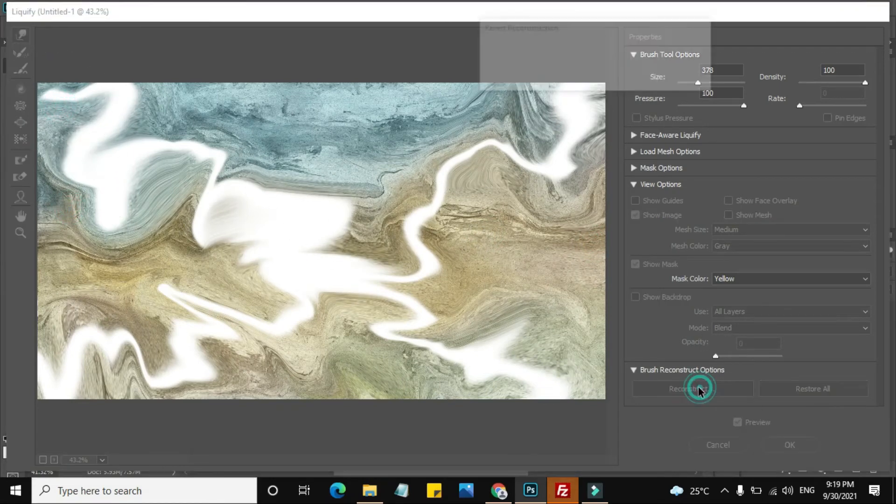
{"action": "mouse_move", "coordinate": [622, 73]}
{"action": "left_mouse_down"}
{"action": "mouse_move", "coordinate": [587, 77]}
{"action": "mouse_move", "coordinate": [658, 76]}
{"action": "left_mouse_up"}
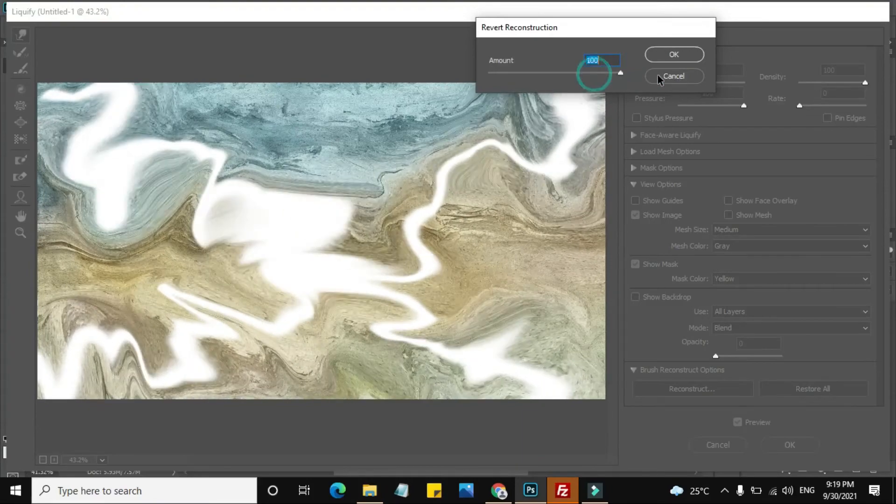
{"action": "left_click", "coordinate": [689, 53]}
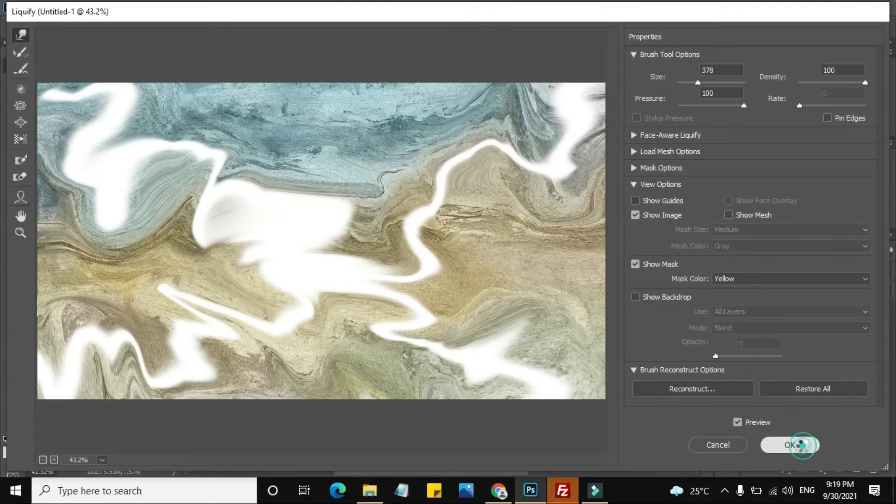
{"action": "left_click", "coordinate": [802, 445]}
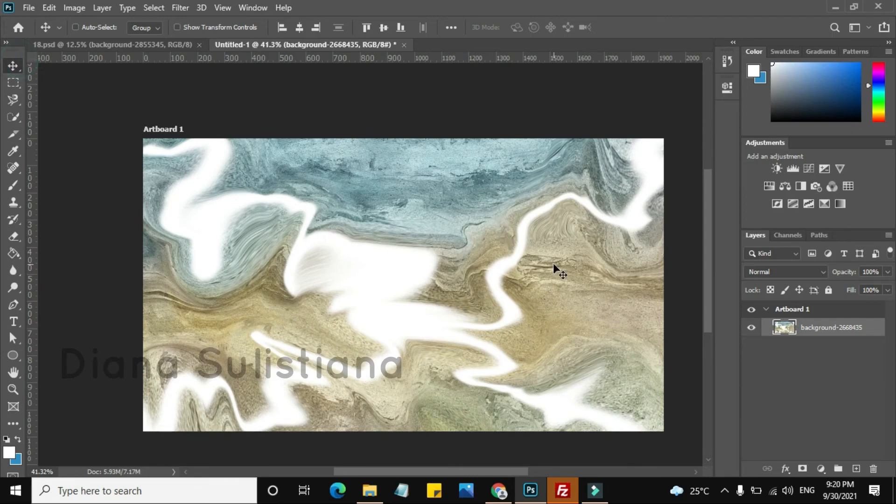
{"action": "scroll", "coordinate": [555, 267], "scroll_direction": "up", "scroll_amount": 1}
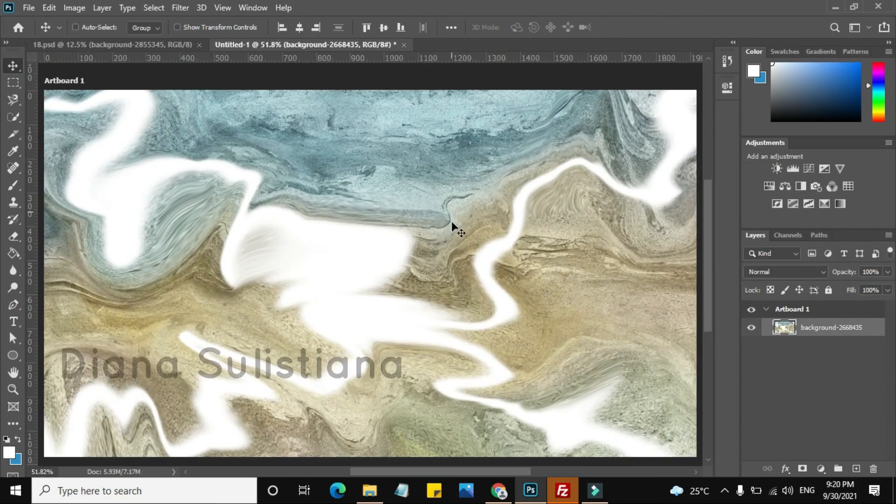